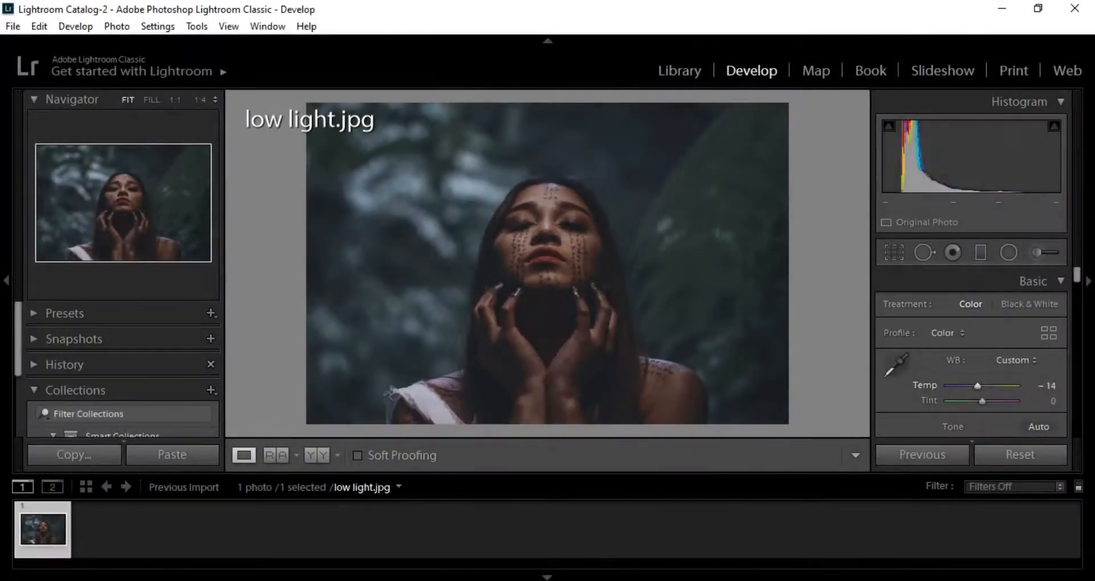
- Adjust the photo's white balance to a temperature of −10 and a tint of +15
{"action": "left_click_drag", "start_coordinate": [979, 386], "coordinate": [979, 386]}
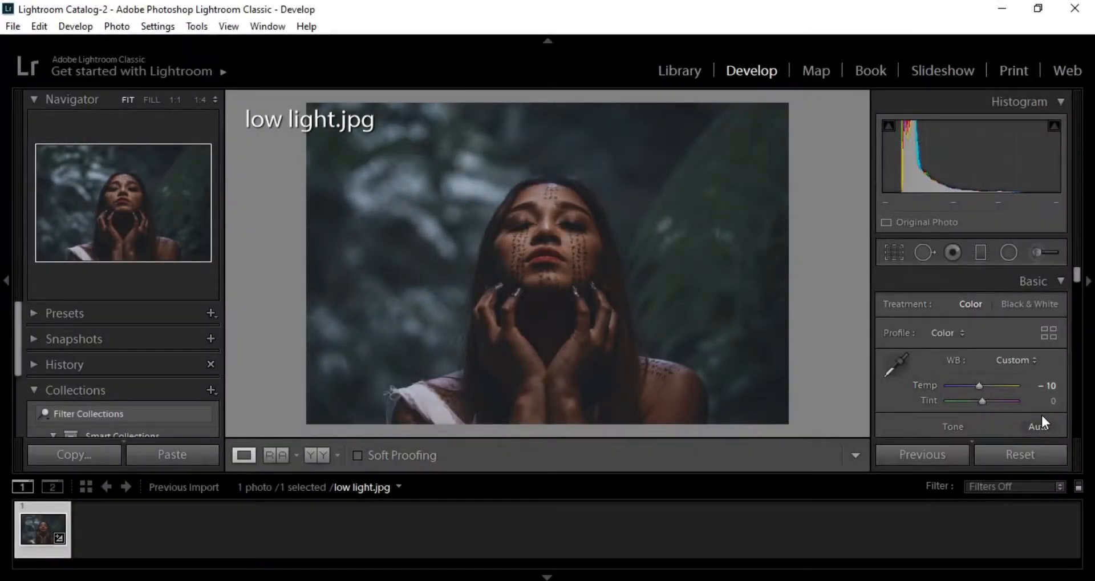
{"action": "left_click", "coordinate": [1033, 403]}
{"action": "left_click_drag", "start_coordinate": [1032, 403], "coordinate": [1041, 403]}
- Set the basic tone to exposure +0.60, contrast +33, highlights +22, shadows −22, whites +34 and blacks +15
{"action": "scroll", "coordinate": [1066, 307], "scroll_direction": "down", "scroll_amount": 3}
{"action": "left_click_drag", "start_coordinate": [1033, 341], "coordinate": [1037, 393]}
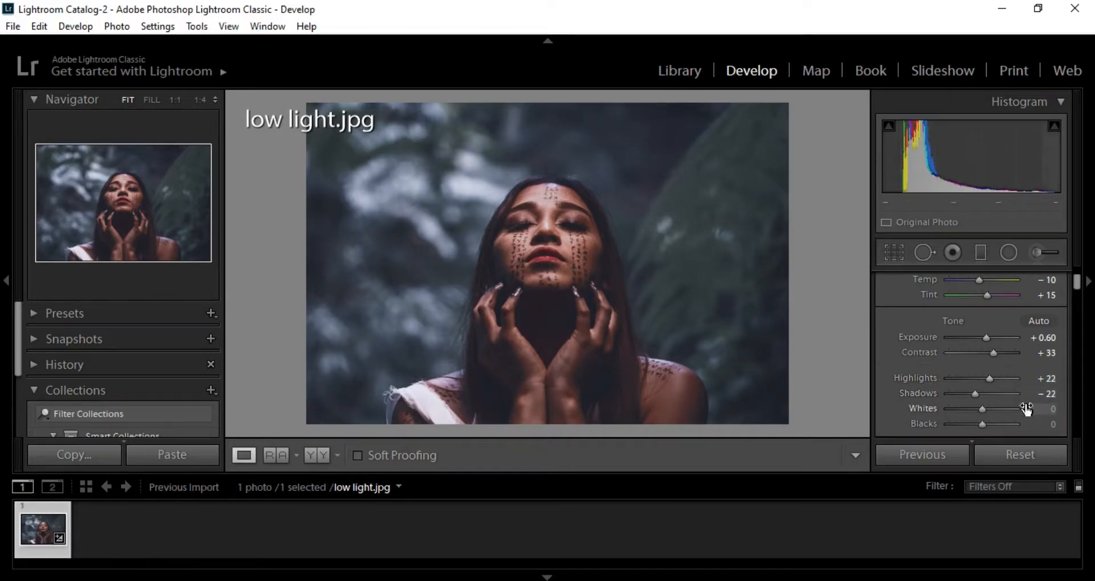
{"action": "left_click_drag", "start_coordinate": [1027, 409], "coordinate": [1052, 423]}
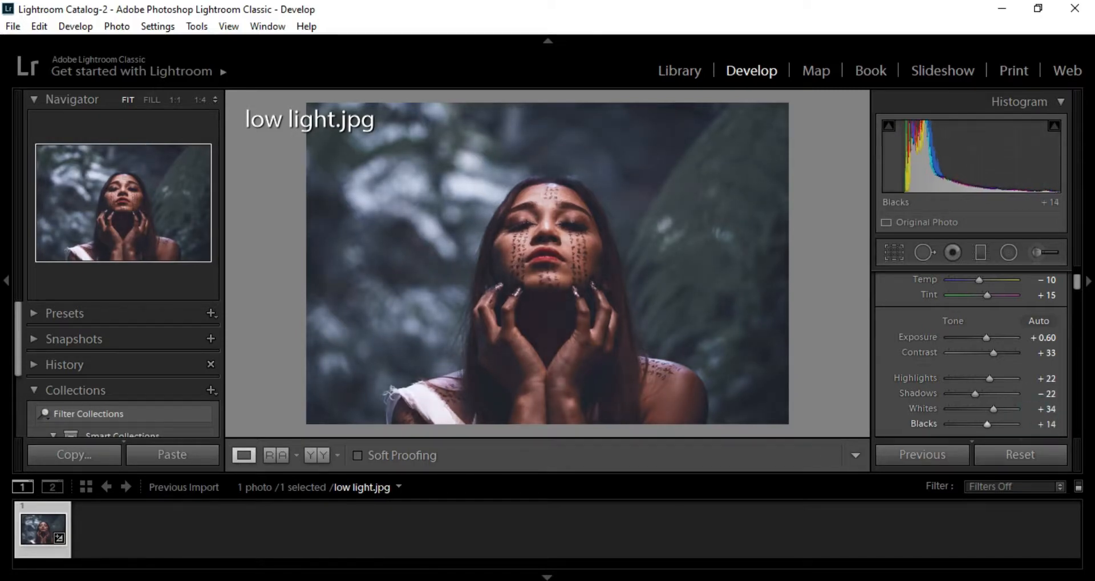
- Set the presence values to texture −15, clarity +40, dehaze −5, vibrance +50 and saturation +9
{"action": "left_click_drag", "start_coordinate": [1077, 282], "coordinate": [1076, 292]}
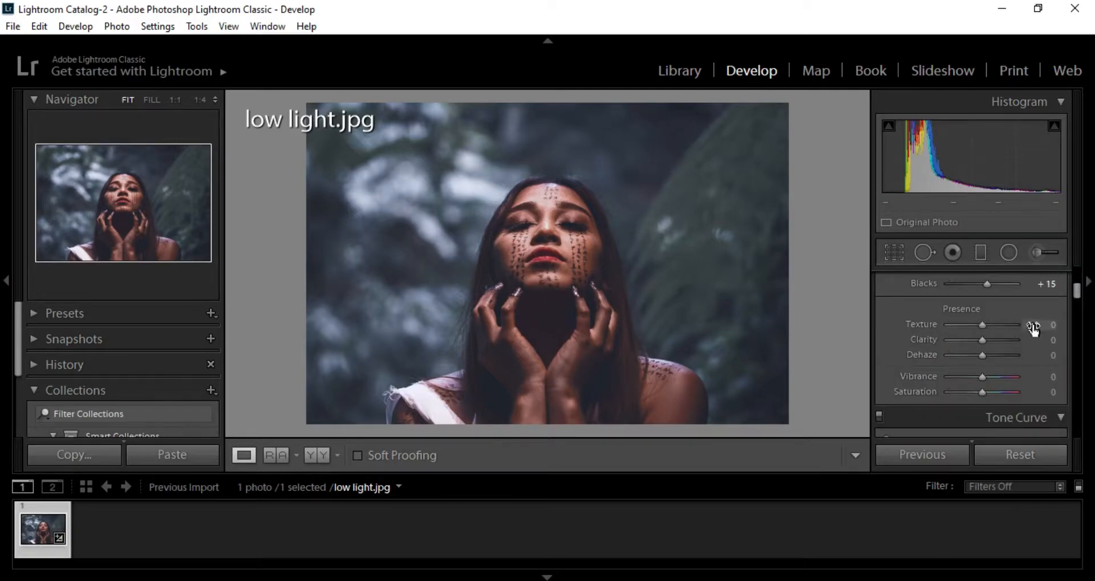
{"action": "left_click_drag", "start_coordinate": [1037, 326], "coordinate": [1036, 396]}
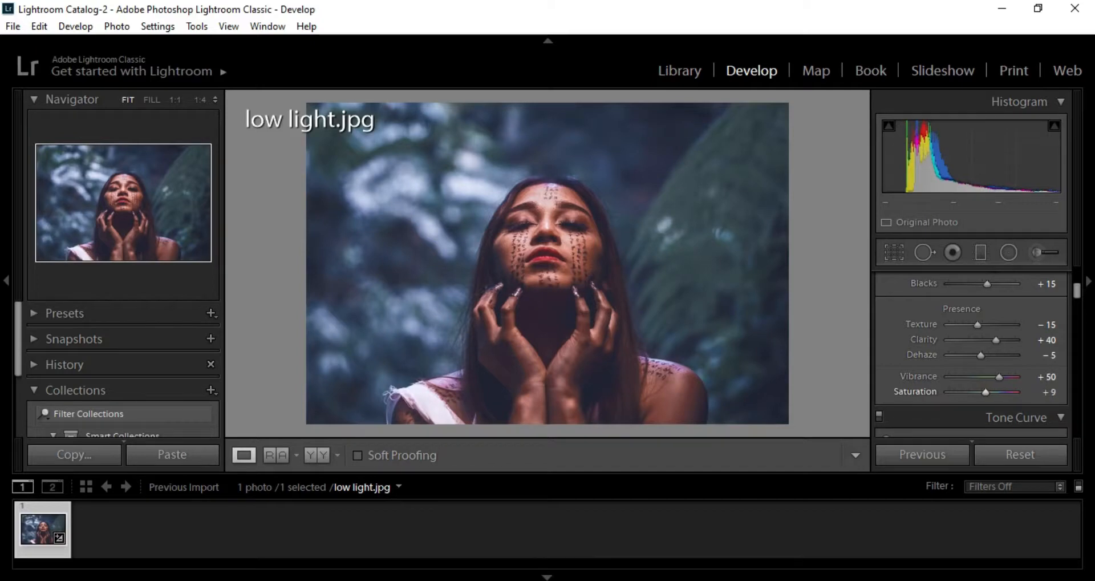
- Shape the tone curve into a soft S with a lifted black point, raised highlights and anchor points in the midtones and shadows
{"action": "left_click_drag", "start_coordinate": [1074, 290], "coordinate": [1076, 301]}
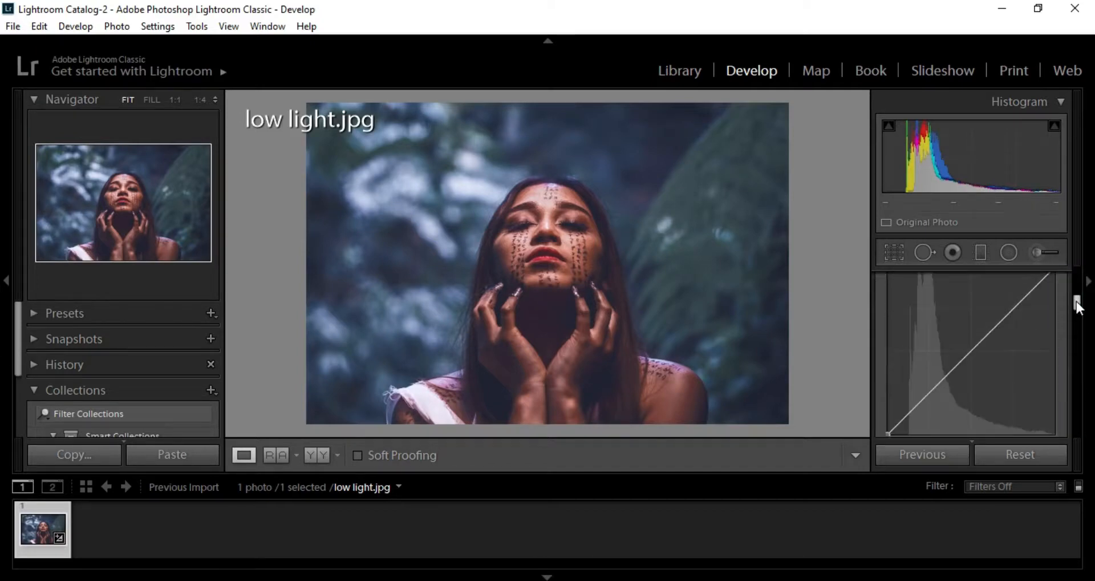
{"action": "left_click", "coordinate": [972, 351]}
{"action": "left_click", "coordinate": [931, 393]}
{"action": "left_click_drag", "start_coordinate": [889, 428], "coordinate": [885, 420]}
{"action": "left_click_drag", "start_coordinate": [1012, 311], "coordinate": [1012, 303]}
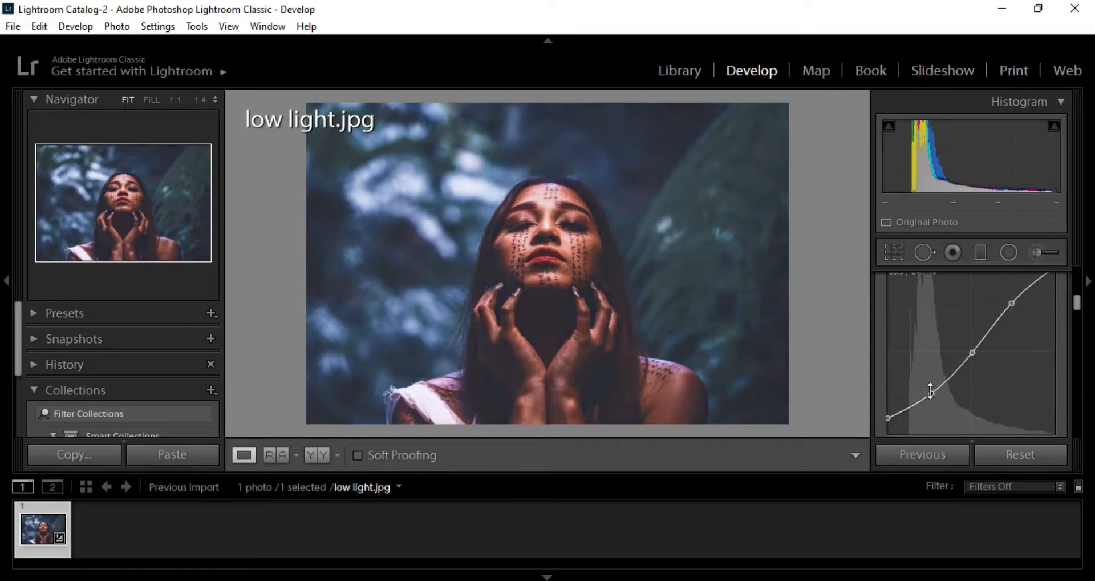
{"action": "left_click_drag", "start_coordinate": [931, 390], "coordinate": [936, 389]}
- Shift the colour hues to red +10, yellow +20, green +100, aqua −100, blue −20, purple +40 and magenta +33
{"action": "left_click_drag", "start_coordinate": [1076, 304], "coordinate": [1009, 373]}
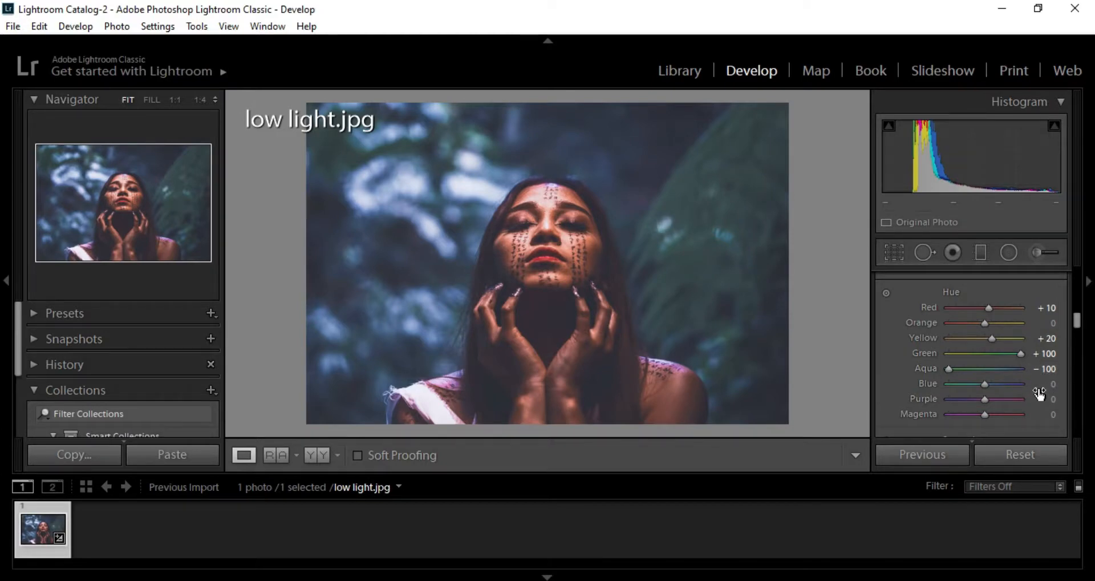
{"action": "left_click_drag", "start_coordinate": [1040, 384], "coordinate": [1059, 405]}
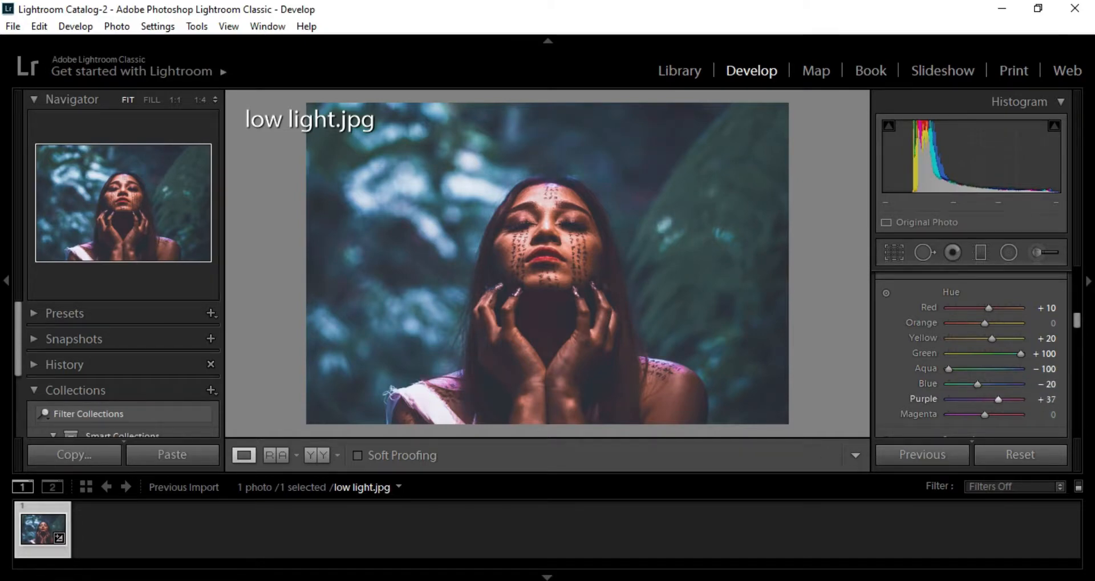
{"action": "left_click_drag", "start_coordinate": [1047, 398], "coordinate": [1050, 399]}
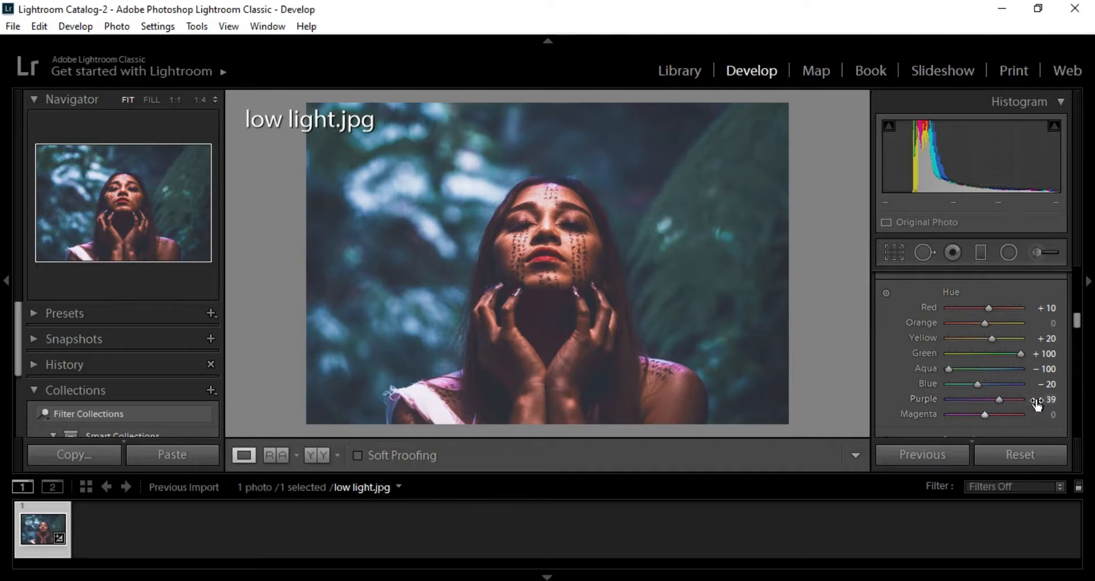
{"action": "mouse_move", "coordinate": [1037, 400]}
{"action": "left_mouse_down"}
{"action": "mouse_move", "coordinate": [1038, 420]}
{"action": "mouse_move", "coordinate": [1041, 409]}
{"action": "left_mouse_up"}
- Set colour saturation to red +30, orange −30, yellow +10, green +100, aqua −55 and purple +30, and raise blue slightly
{"action": "left_click_drag", "start_coordinate": [1075, 322], "coordinate": [1081, 337]}
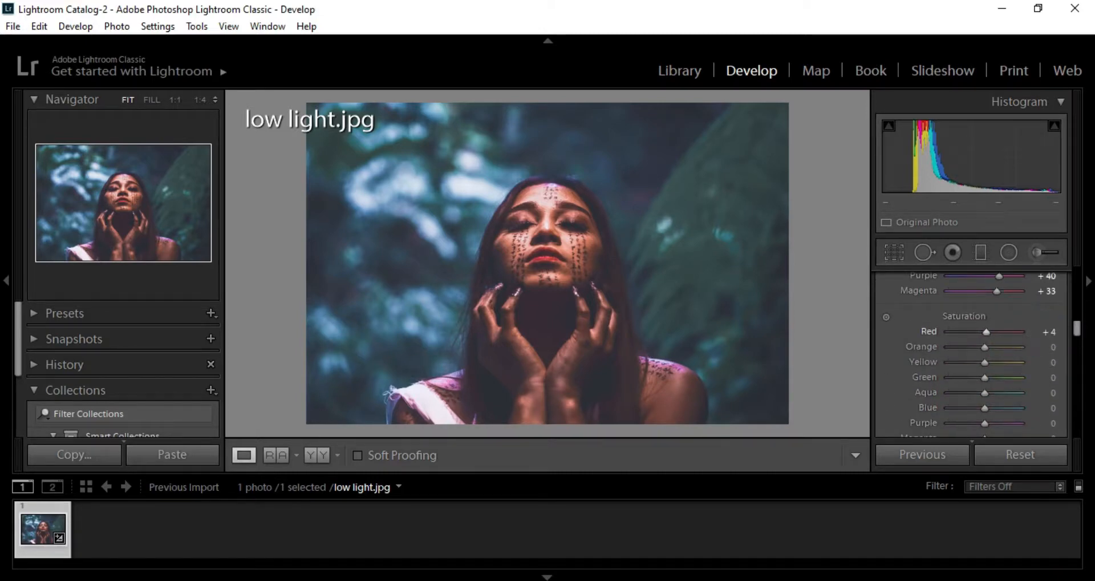
{"action": "left_click_drag", "start_coordinate": [986, 331], "coordinate": [1030, 346]}
{"action": "left_click_drag", "start_coordinate": [1048, 347], "coordinate": [1045, 392]}
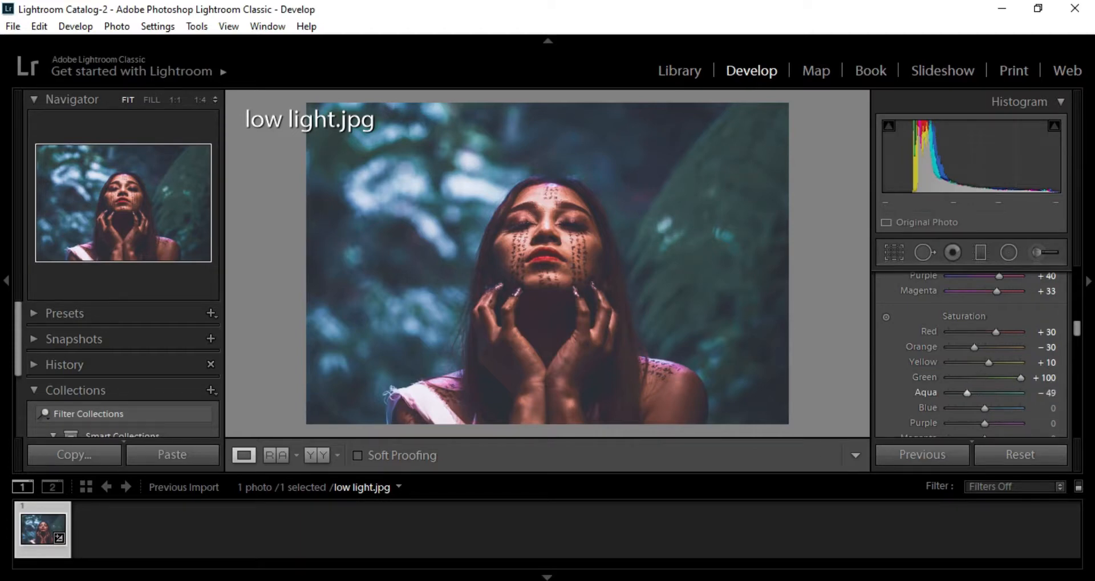
{"action": "left_click_drag", "start_coordinate": [1045, 393], "coordinate": [1051, 425]}
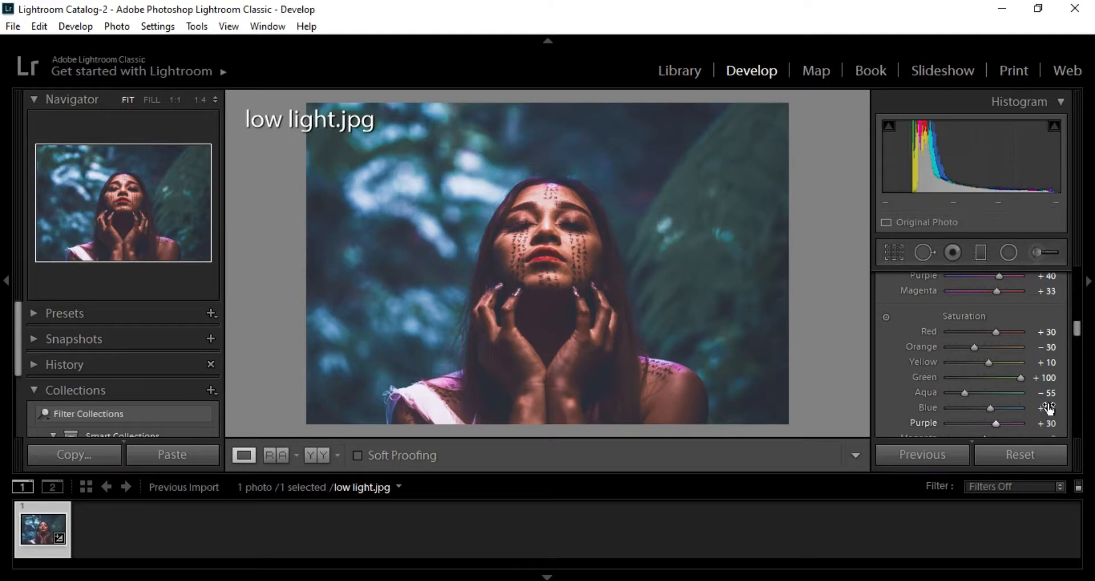
- Set colour luminance to red +15, orange +20, aqua +27, blue +21 and purple +19
{"action": "left_click_drag", "start_coordinate": [1076, 329], "coordinate": [1075, 337]}
{"action": "scroll", "coordinate": [1077, 338], "scroll_direction": "down", "scroll_amount": 1}
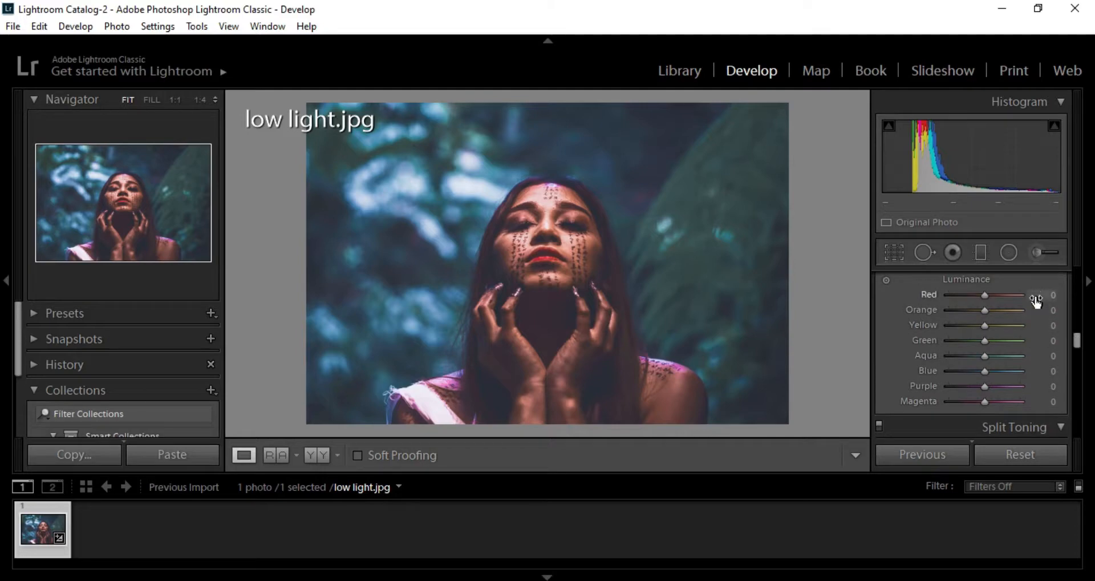
{"action": "left_click_drag", "start_coordinate": [1037, 298], "coordinate": [1043, 315]}
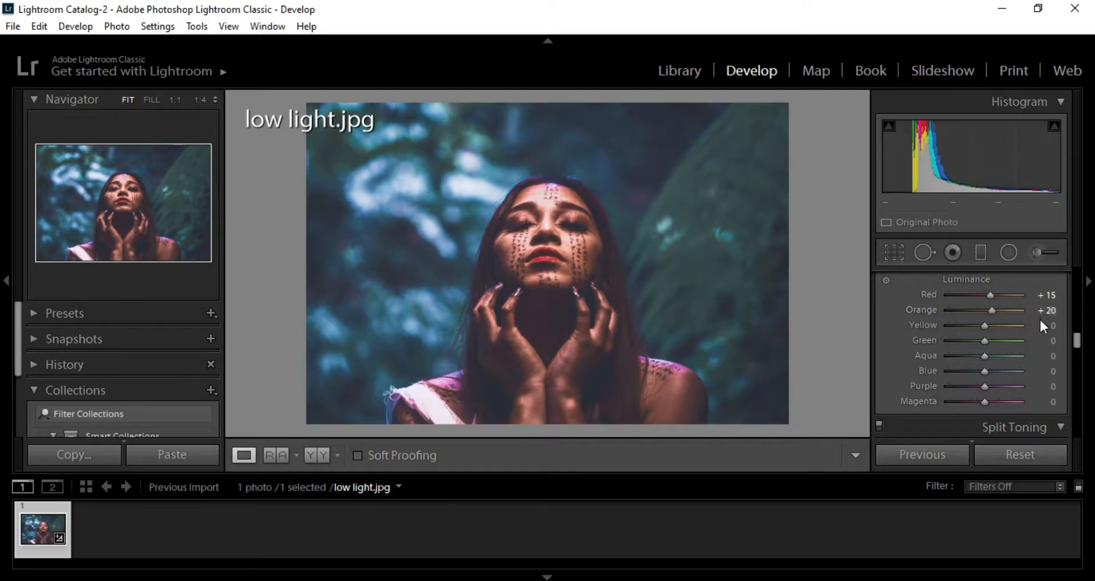
{"action": "left_click_drag", "start_coordinate": [1037, 356], "coordinate": [1038, 386]}
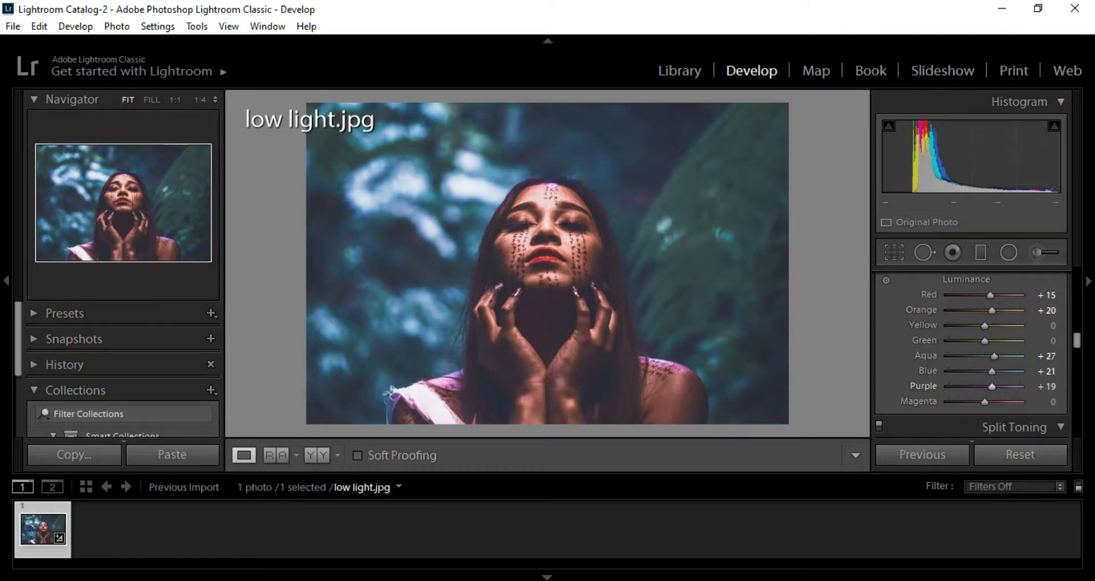
- Split-tone the photo with highlights at hue 35, saturation 20 and shadows at hue 235, saturation 10
{"action": "left_click_drag", "start_coordinate": [1076, 341], "coordinate": [1079, 351]}
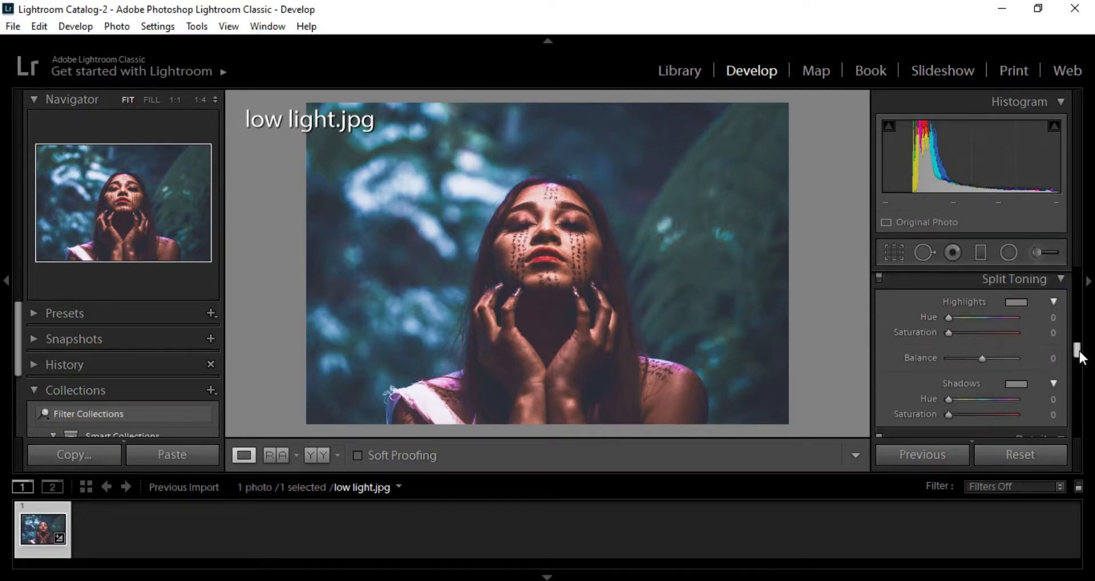
{"action": "left_click_drag", "start_coordinate": [1036, 317], "coordinate": [1047, 318]}
{"action": "left_click_drag", "start_coordinate": [1041, 399], "coordinate": [1052, 399]}
{"action": "left_click_drag", "start_coordinate": [956, 399], "coordinate": [1042, 401]}
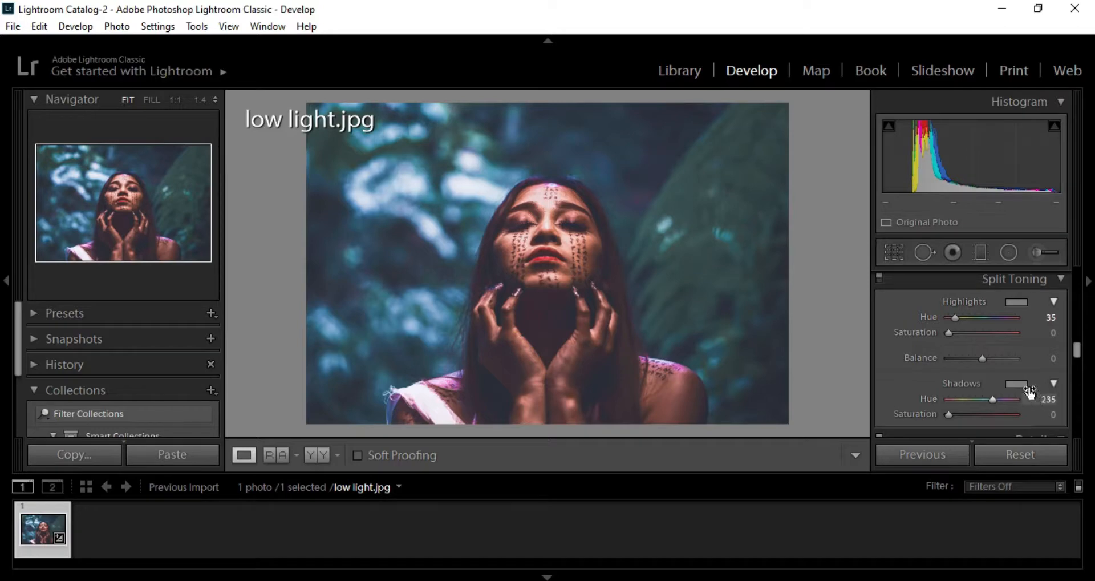
{"action": "left_click_drag", "start_coordinate": [1041, 333], "coordinate": [1050, 333]}
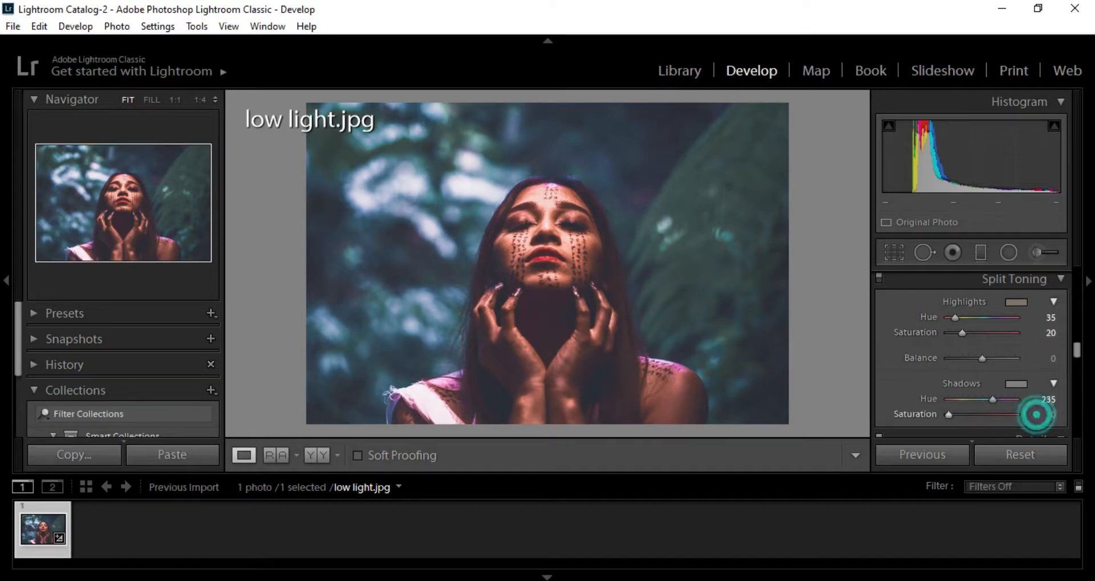
{"action": "left_click_drag", "start_coordinate": [1039, 412], "coordinate": [1044, 415]}
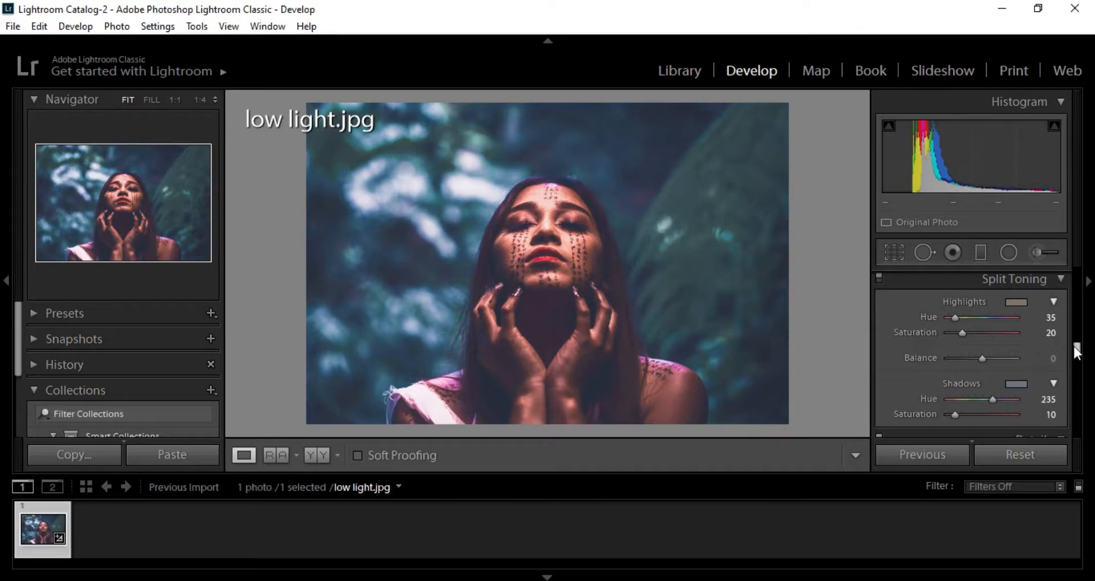
- Raise the luminance noise reduction to smooth the photo
{"action": "left_click_drag", "start_coordinate": [1076, 349], "coordinate": [1069, 377]}
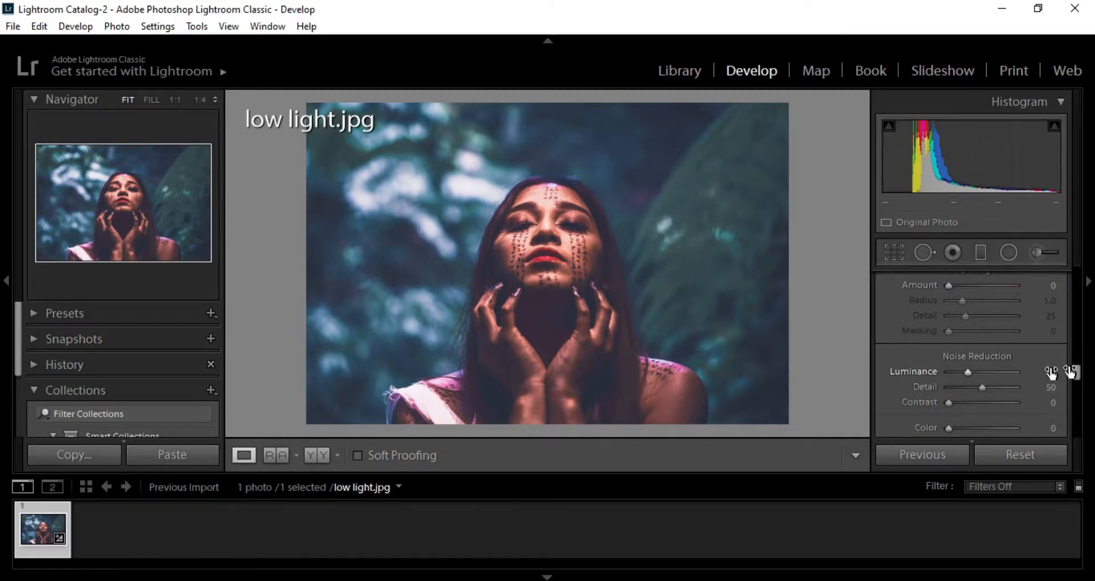
- Add a post-crop vignette with an amount of −15 and raise its highlights setting
{"action": "left_click_drag", "start_coordinate": [1076, 371], "coordinate": [1080, 394]}
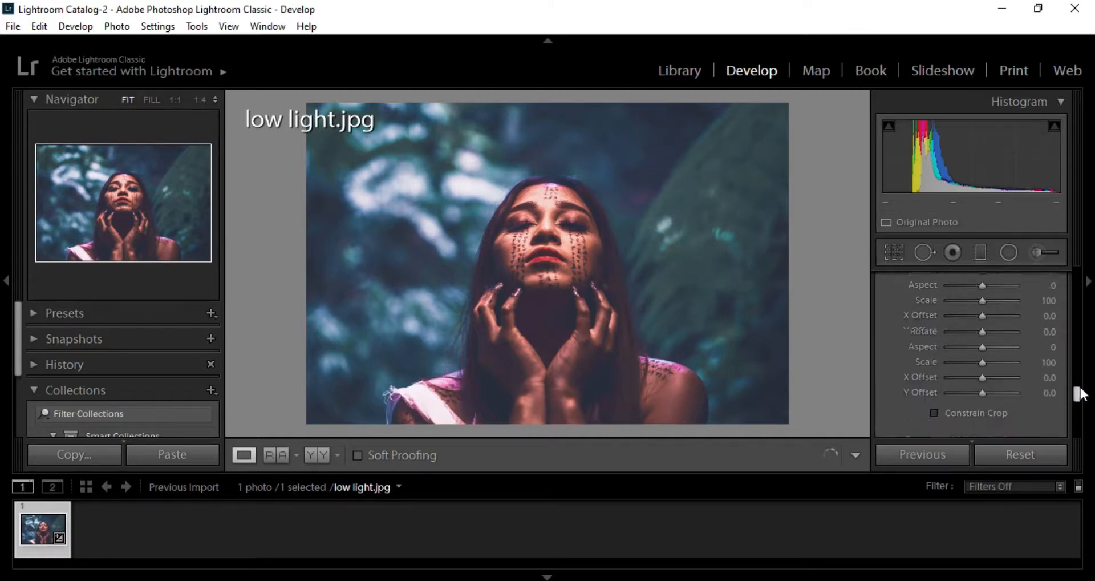
{"action": "scroll", "coordinate": [1082, 412], "scroll_direction": "down", "scroll_amount": 3}
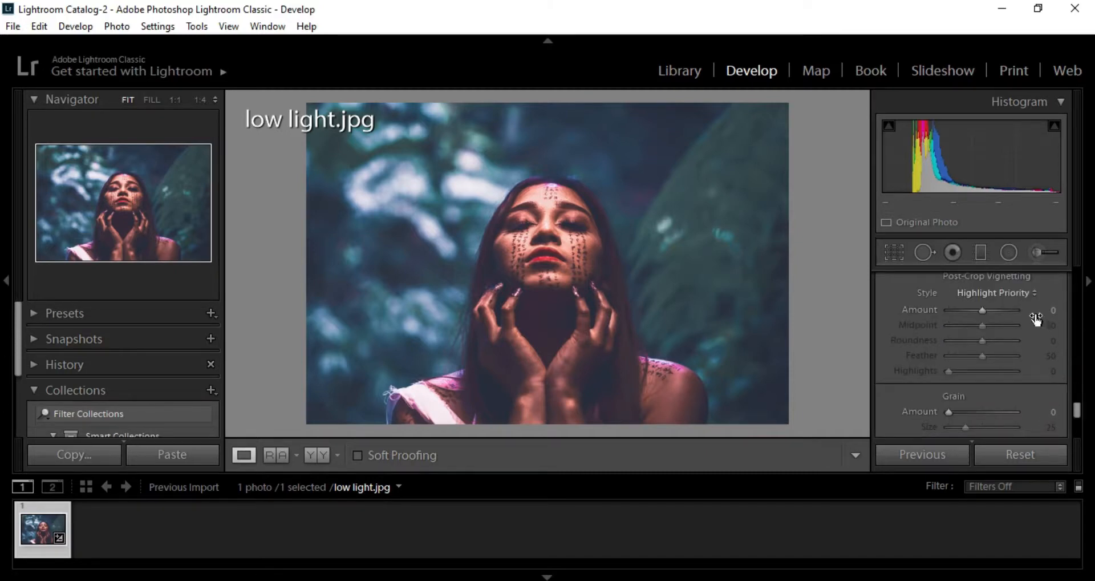
{"action": "left_click_drag", "start_coordinate": [1034, 311], "coordinate": [1020, 311]}
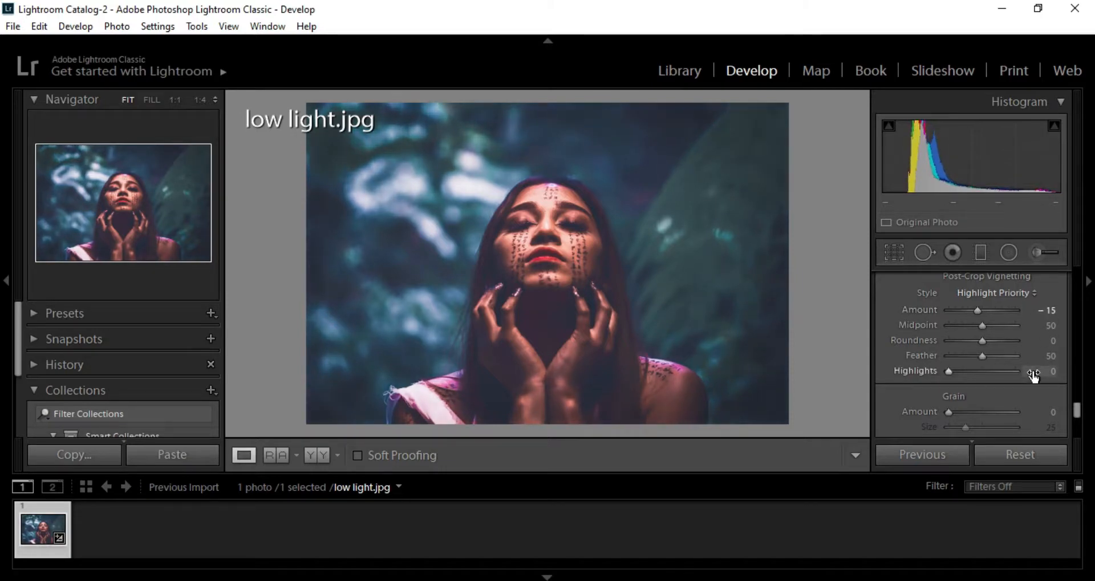
{"action": "left_click_drag", "start_coordinate": [1032, 372], "coordinate": [1055, 372]}
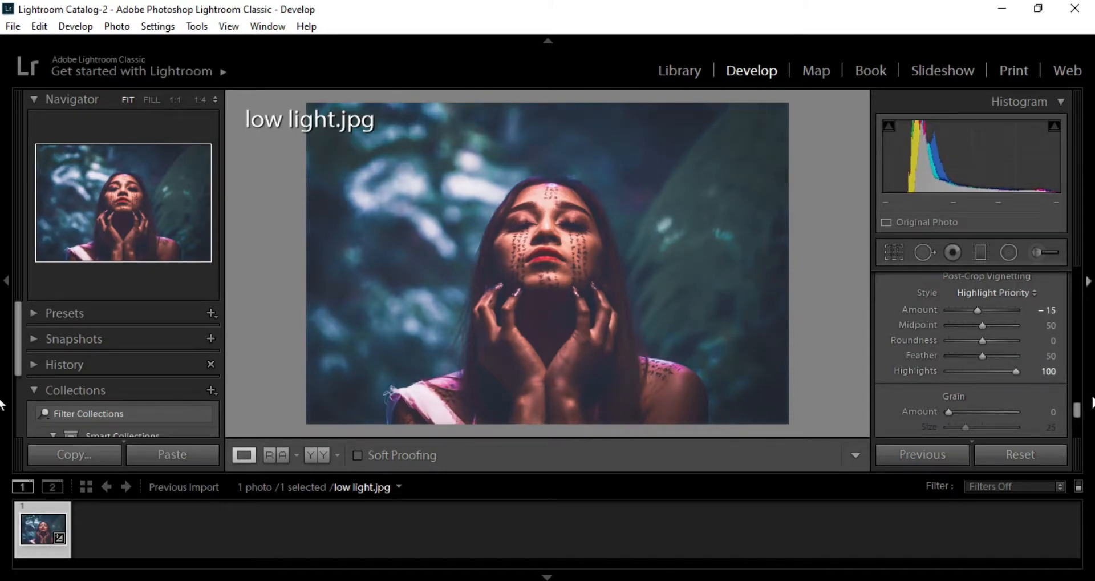
{"action": "left_click", "coordinate": [15, 29]}
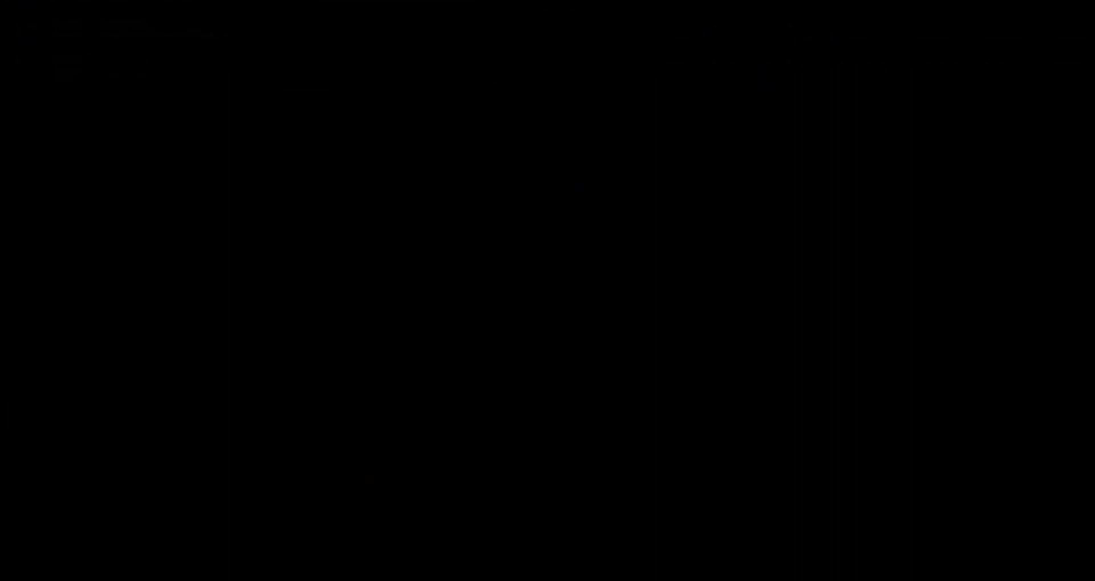